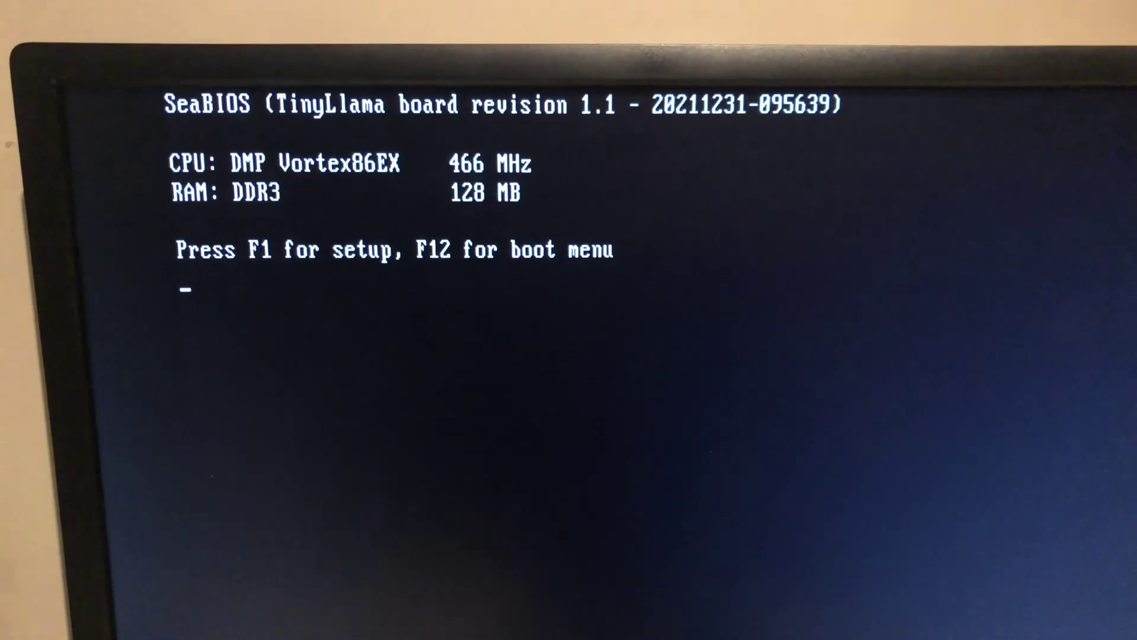
# Boot FreeDOS with the default option so Doom autostarts to its title screen
pyautogui.press('Return')
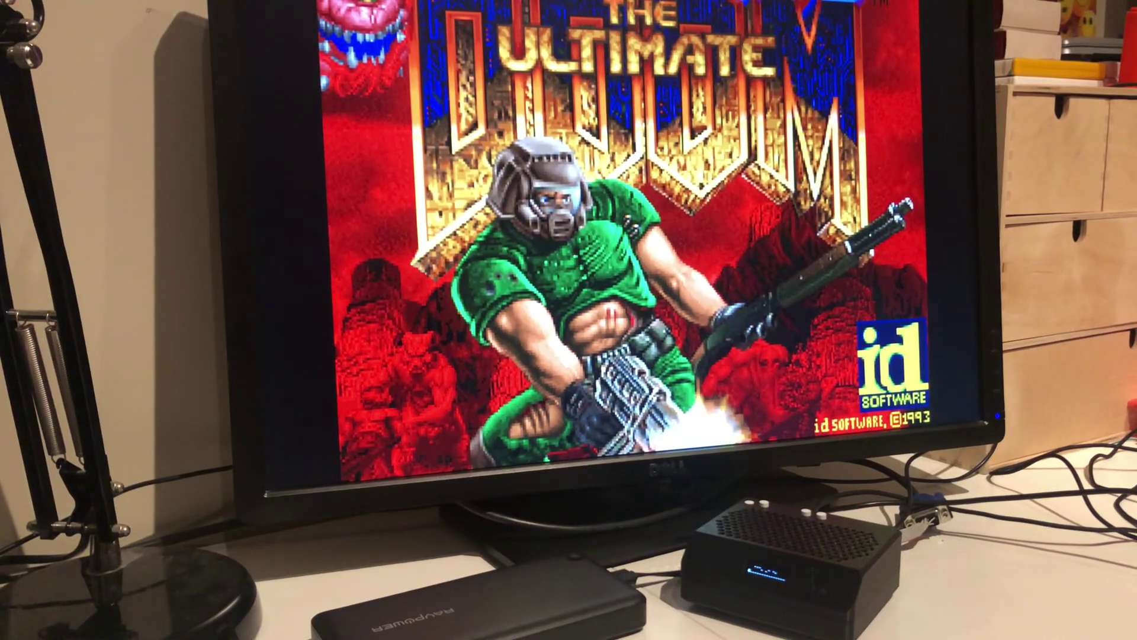
# Start a new Doom game and advance down the opening corridor collecting ammo
pyautogui.press('Escape')
pyautogui.press('Return')
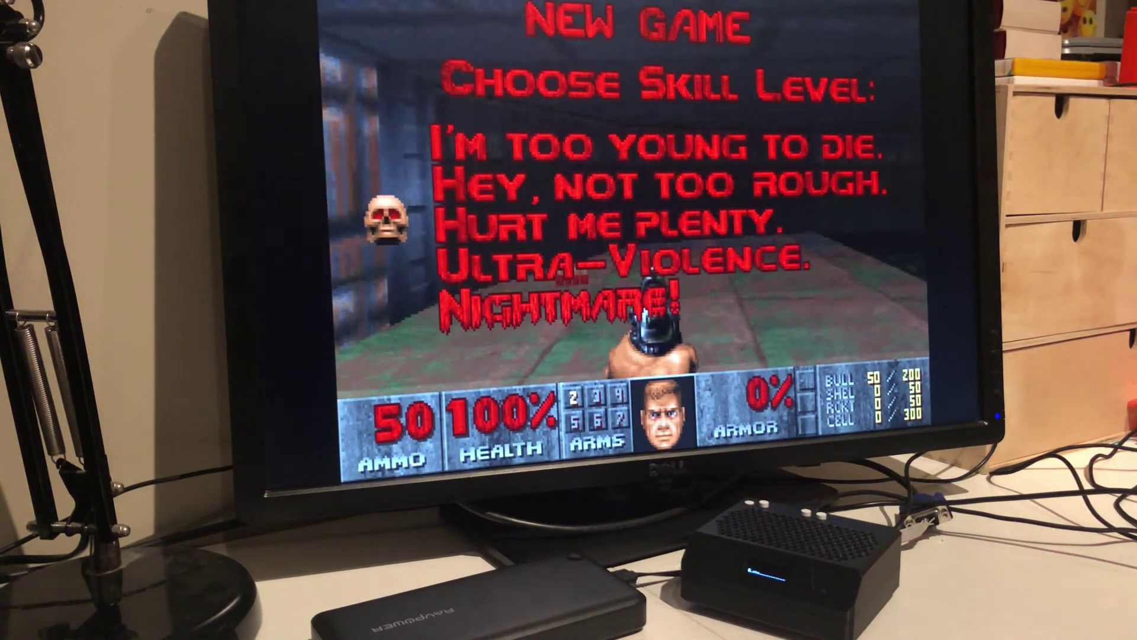
pyautogui.press('Right')
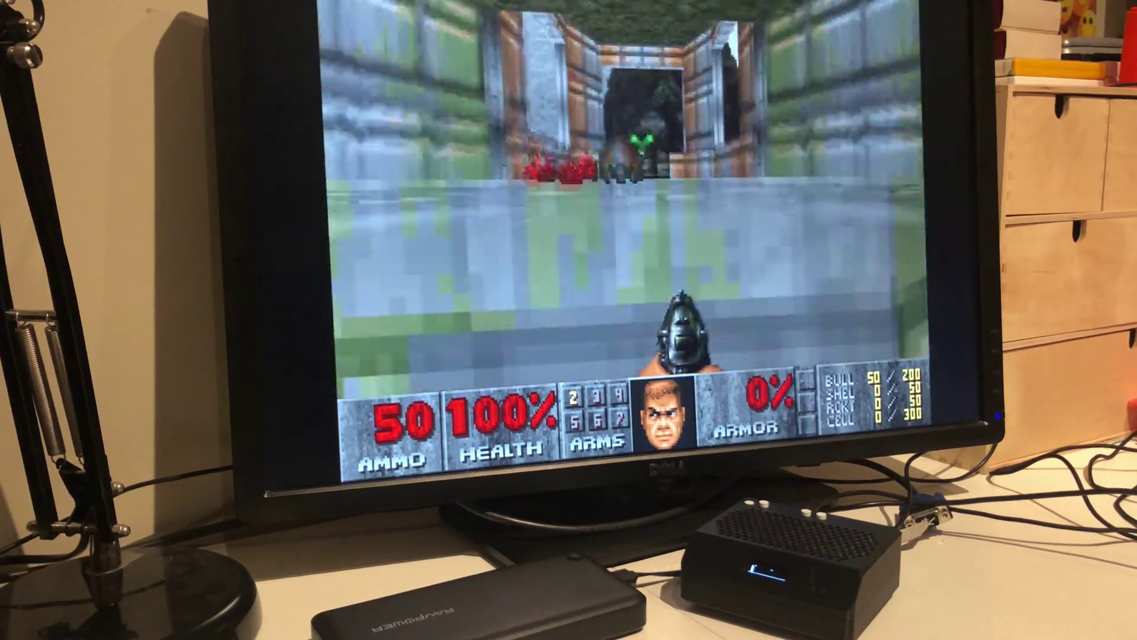
pyautogui.press('Up')
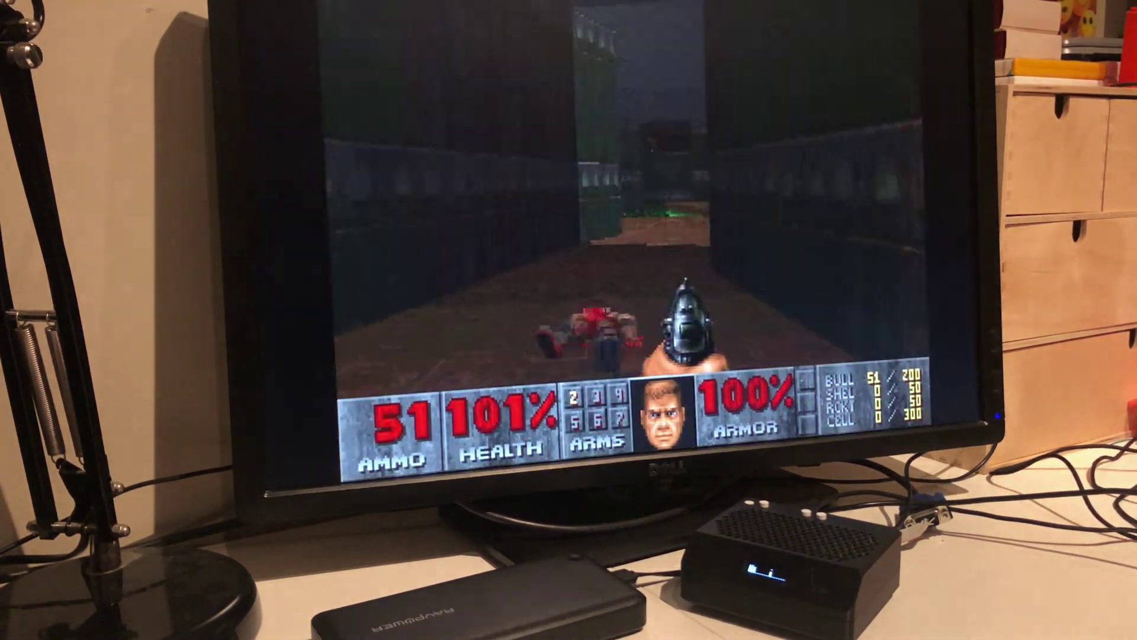
pyautogui.press('Up')
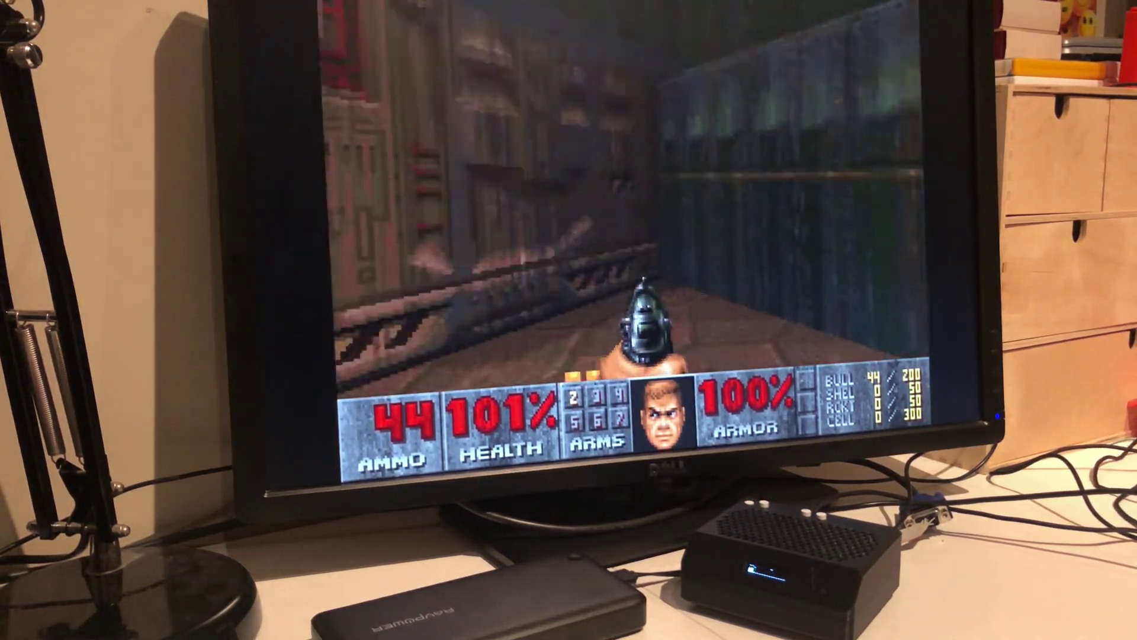
# Shoot enemies with the pistol through the corridors toward the switch wall
pyautogui.press('ctrl')
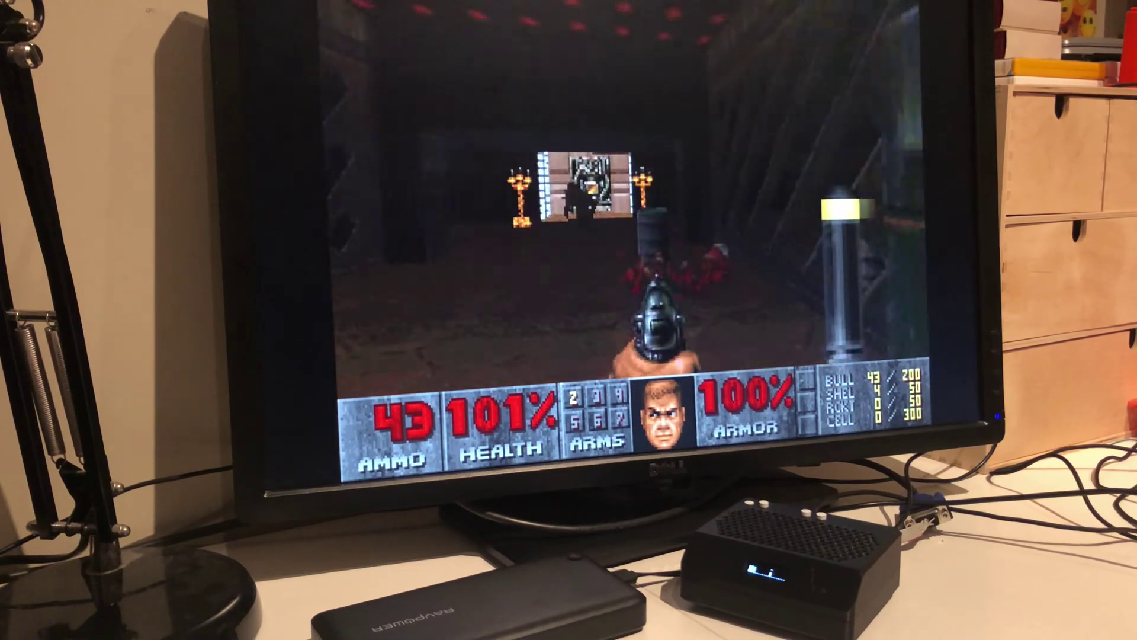
pyautogui.press('ctrl')
pyautogui.press('ctrl')
pyautogui.press('ctrl')
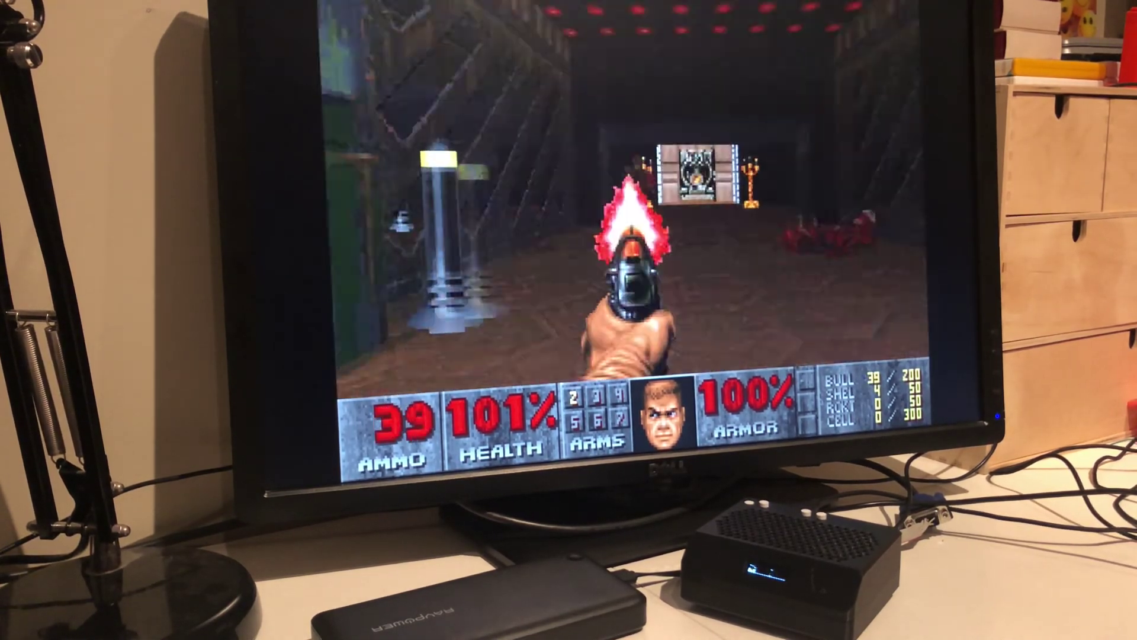
pyautogui.press('ctrl')
pyautogui.press('ctrl')
pyautogui.press('Up')
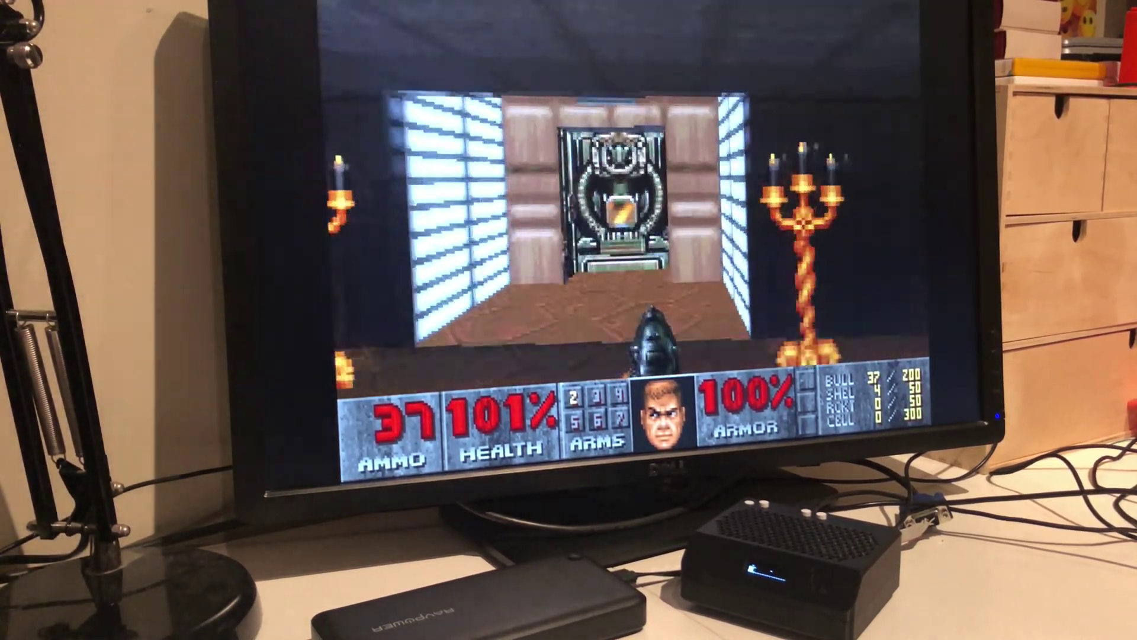
# Open the door, grab the armor bonus, and use the exit switch
pyautogui.press('space')
pyautogui.press('Up')
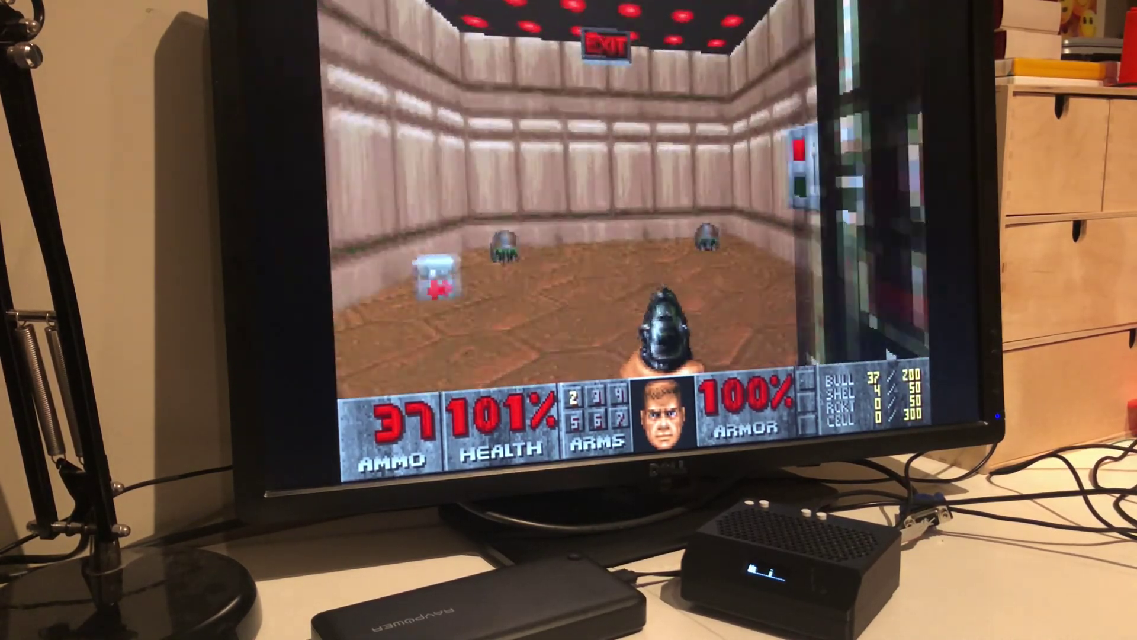
pyautogui.press('Up')
pyautogui.press('space')
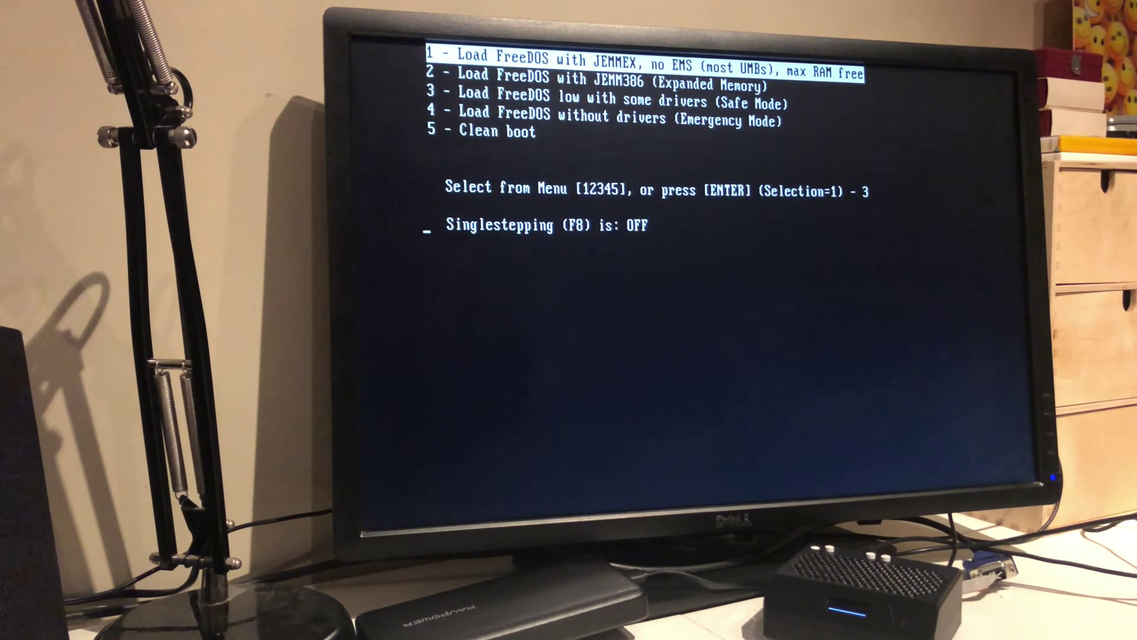
# Boot FreeDOS with boot menu option 3, Safe Mode, to the C:\> prompt
pyautogui.press('Down')
pyautogui.press('Down')
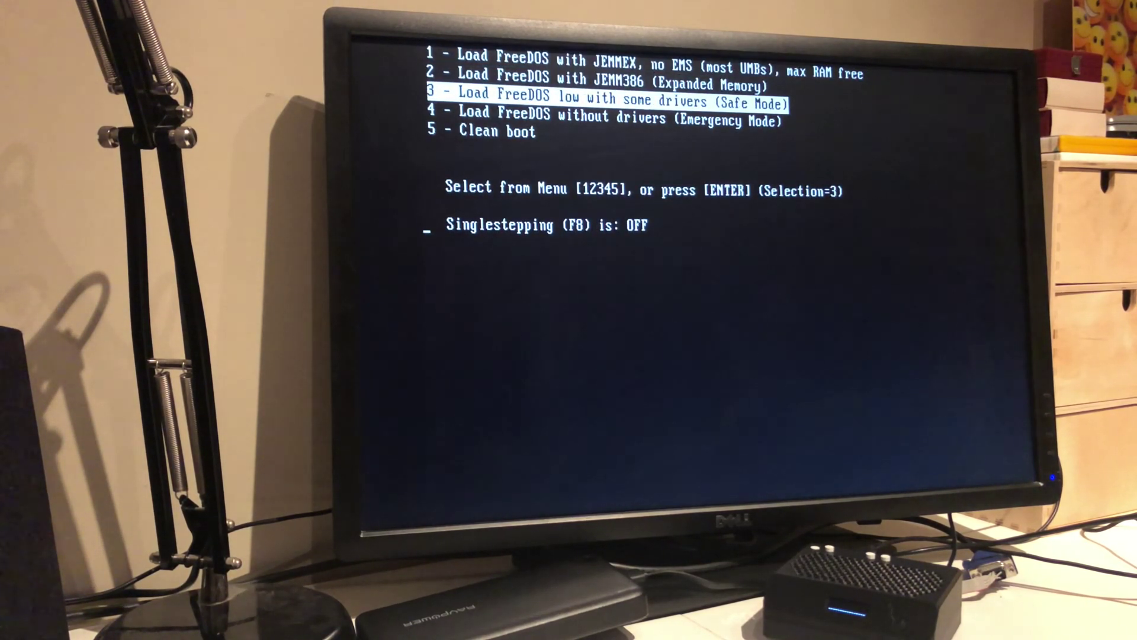
pyautogui.press('Return')
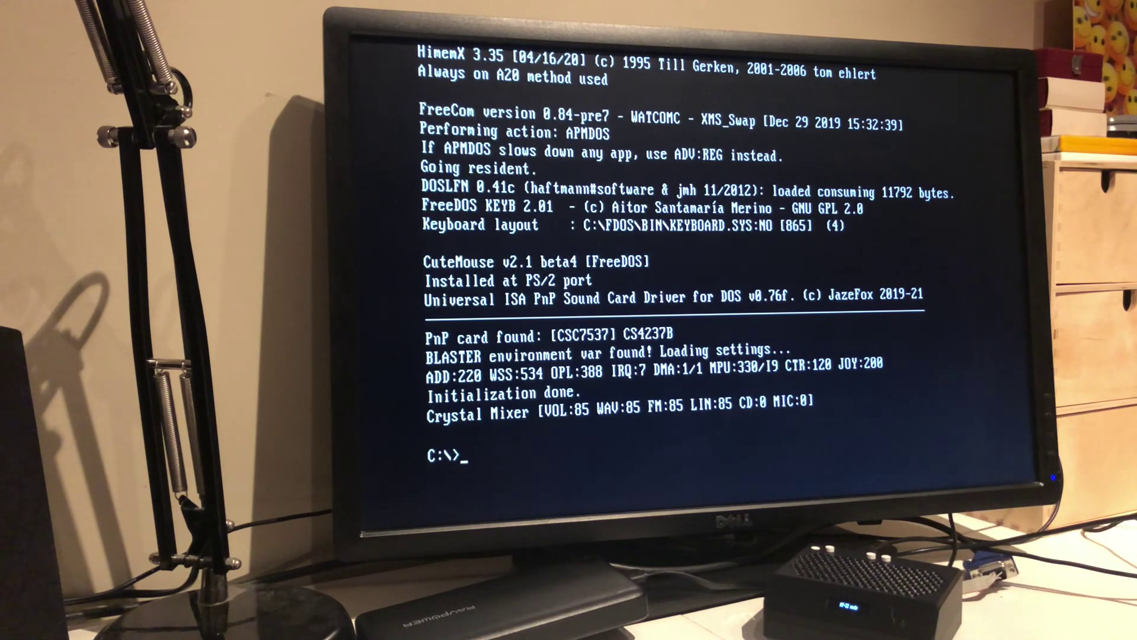
pyautogui.write('cd monkey')
# Change the current directory to MONKEY with cd monkey
pyautogui.press('Return')
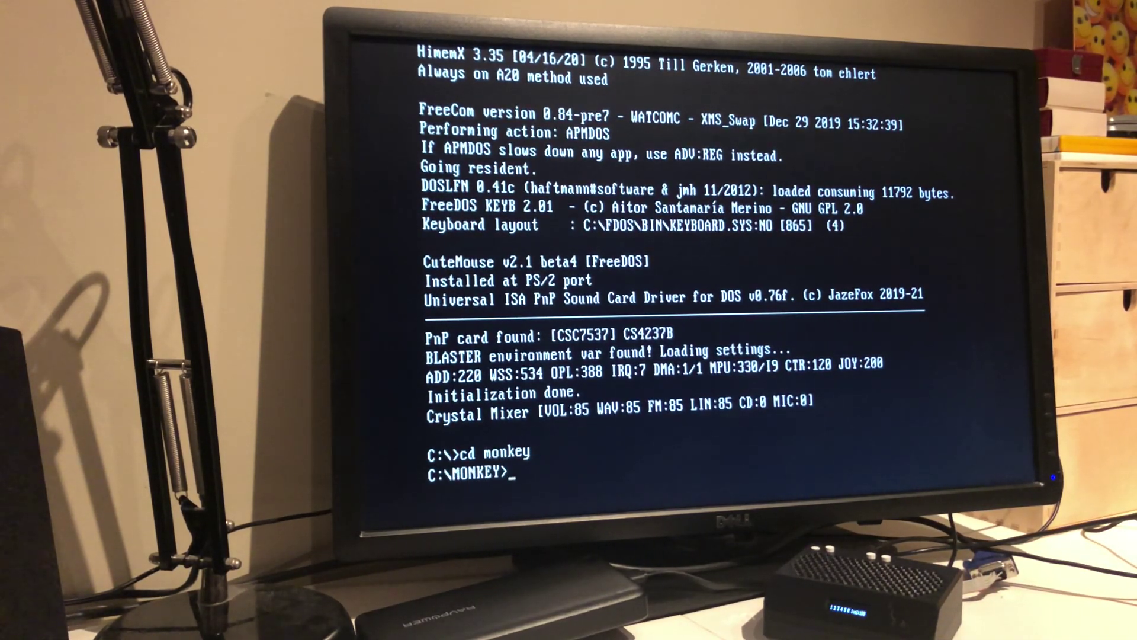
pyautogui.write('monkey v mo')
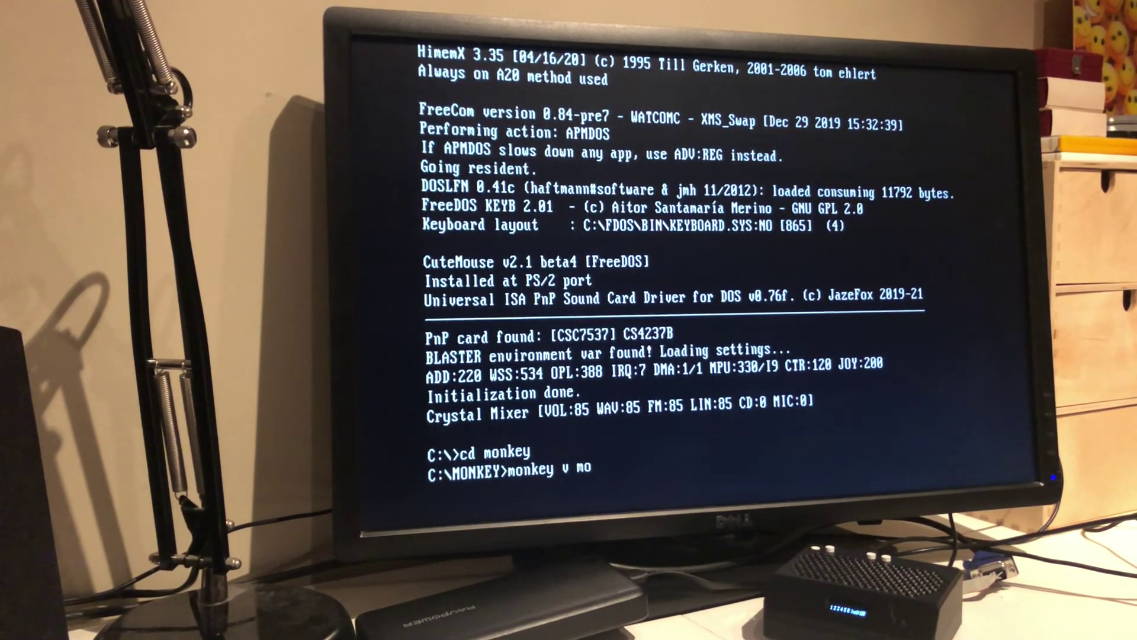